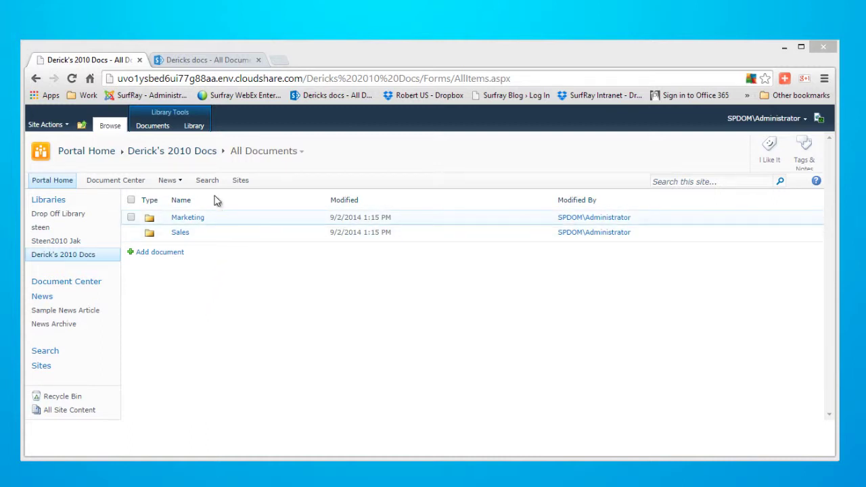
View the Dericks docs library on the Office 365 site
left_click(213, 61)
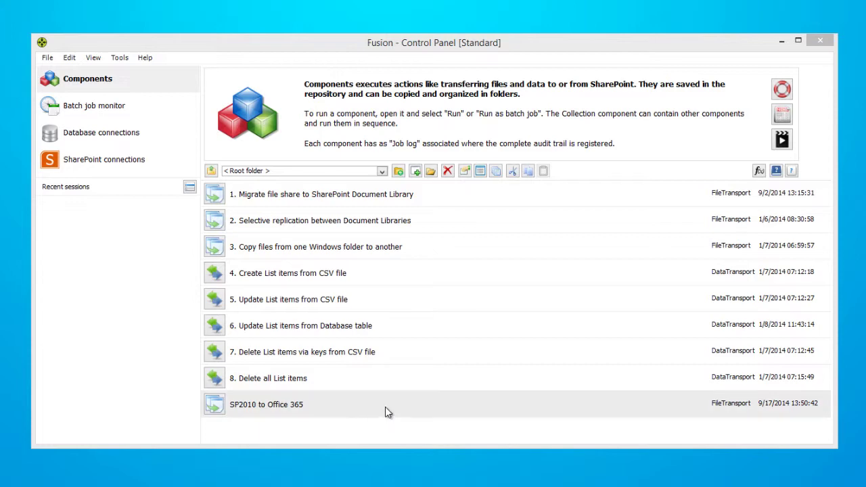
In Fusion, open the SP2010 to Office 365 component, turn off its startup guide and show all options
double_click(385, 406)
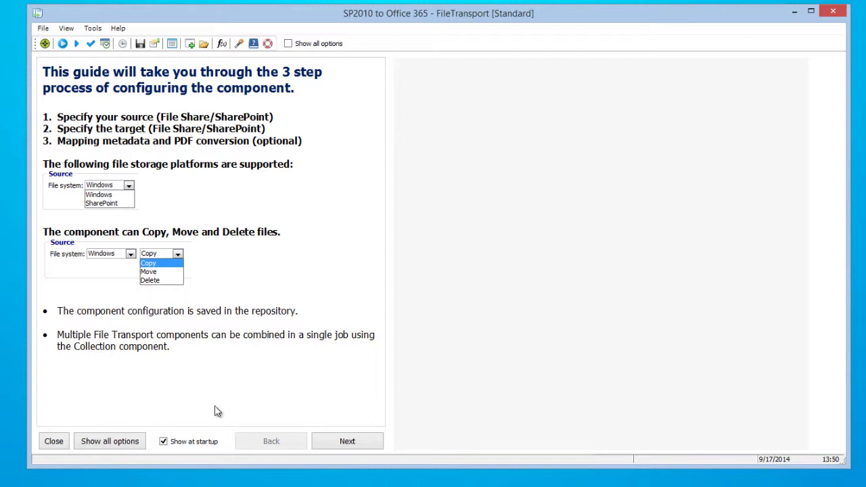
left_click(163, 442)
left_click(289, 44)
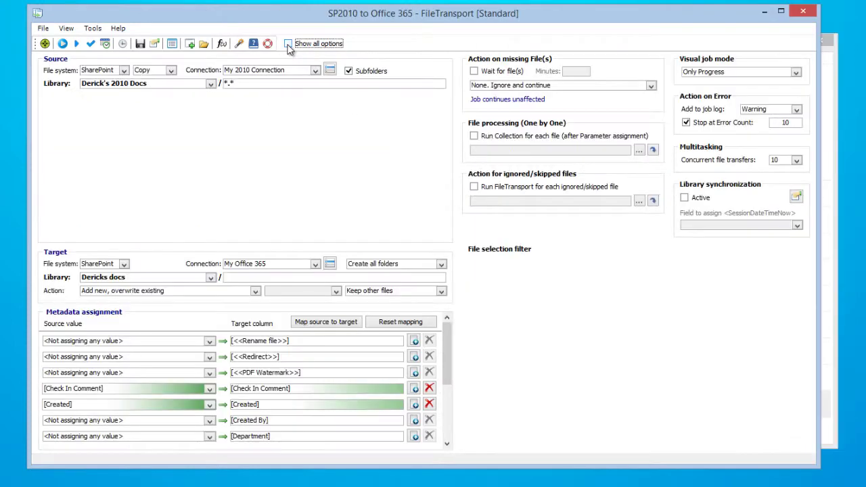
left_click(289, 45)
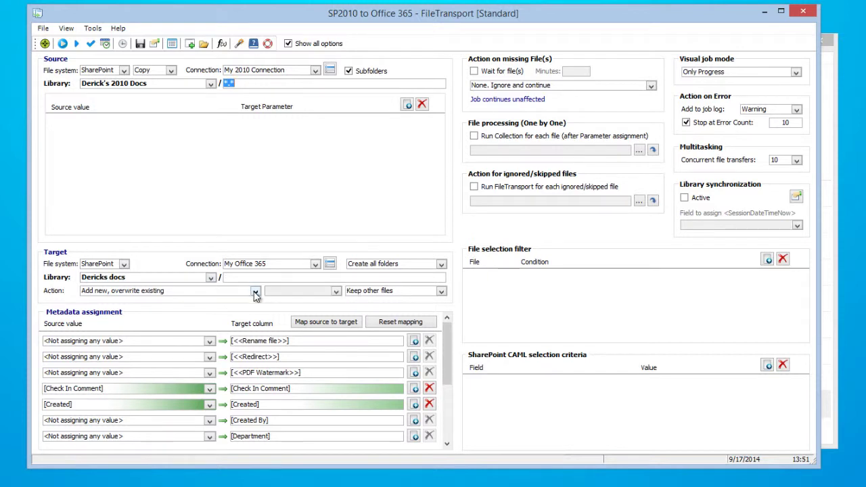
Set the target action to Add new only and run the transfer job uninterrupted
left_click(256, 291)
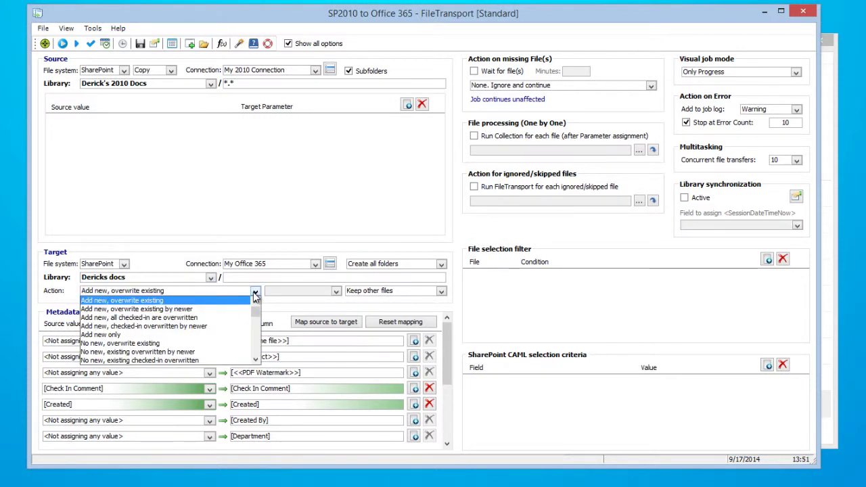
left_click(119, 334)
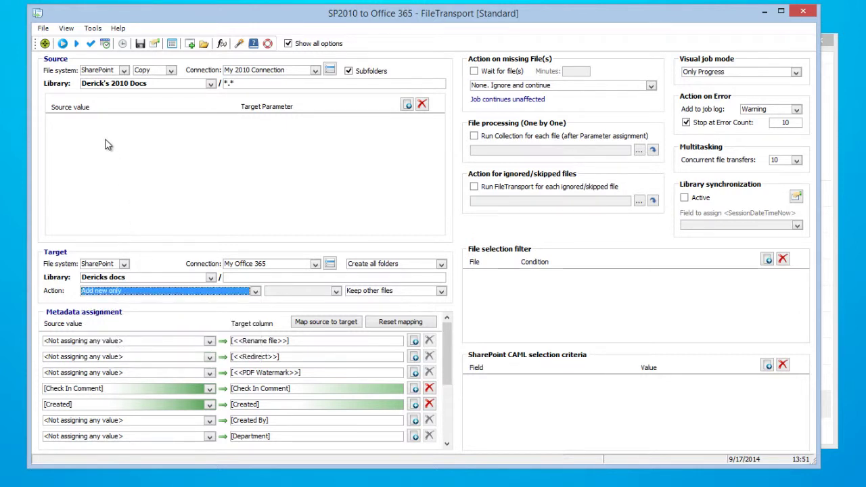
left_click(78, 45)
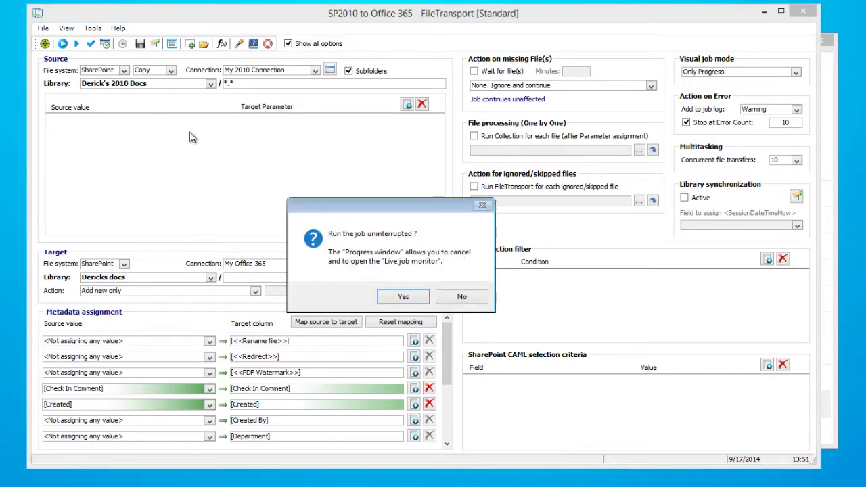
left_click(406, 296)
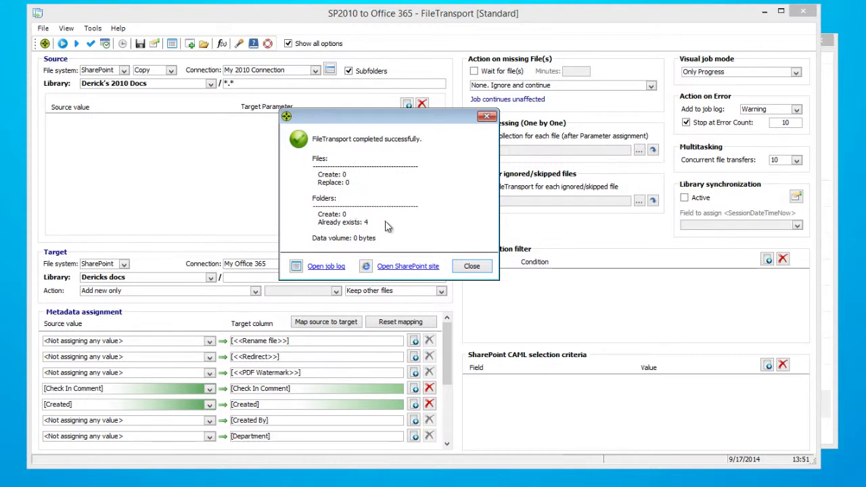
left_click(471, 267)
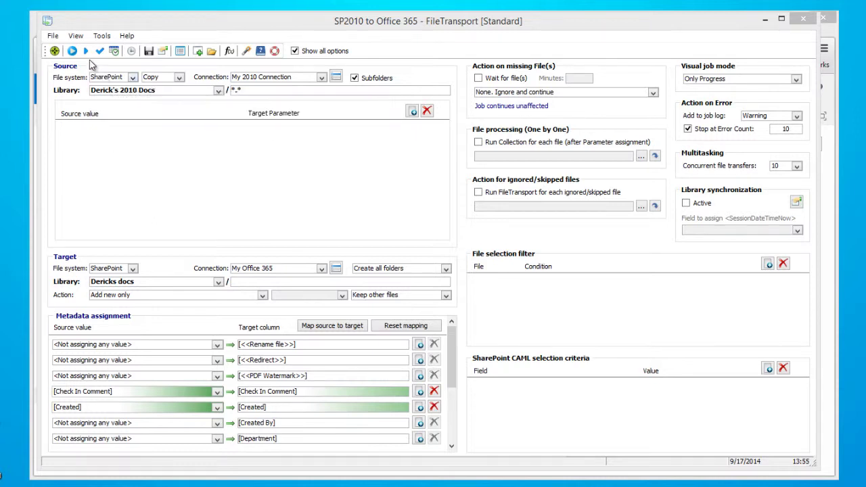
Run the transfer job uninterrupted again and refresh the Dericks docs library in the browser
left_click(85, 53)
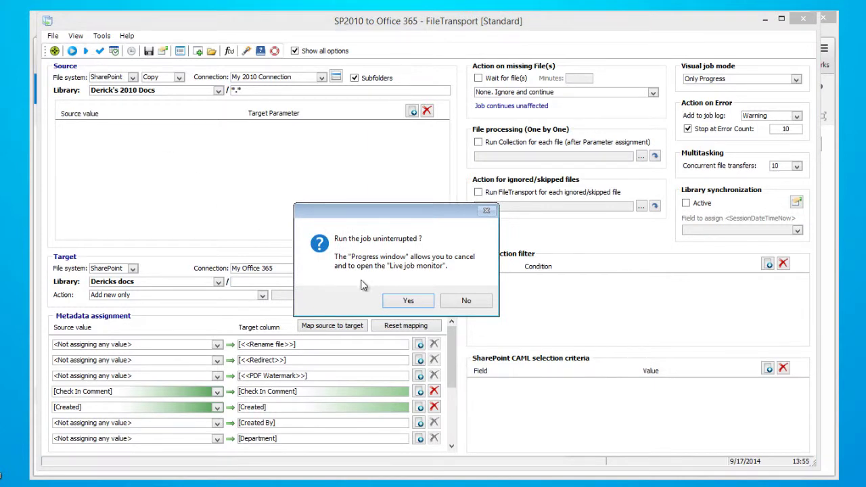
left_click(408, 300)
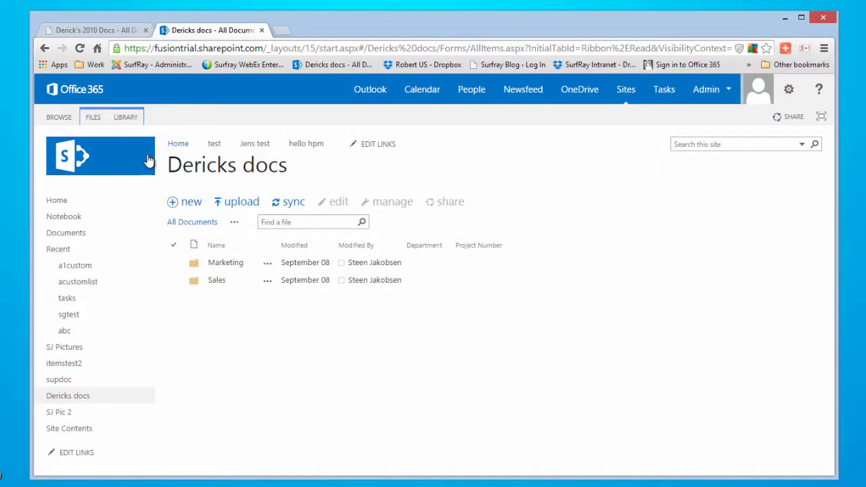
left_click(80, 48)
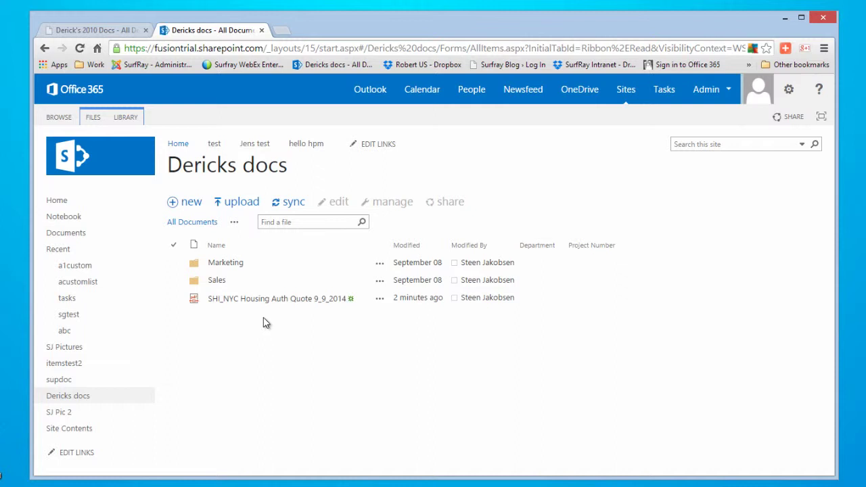
Back in Fusion, start a batch job for the component with the description SP2010 to O365
key("alt+Tab")
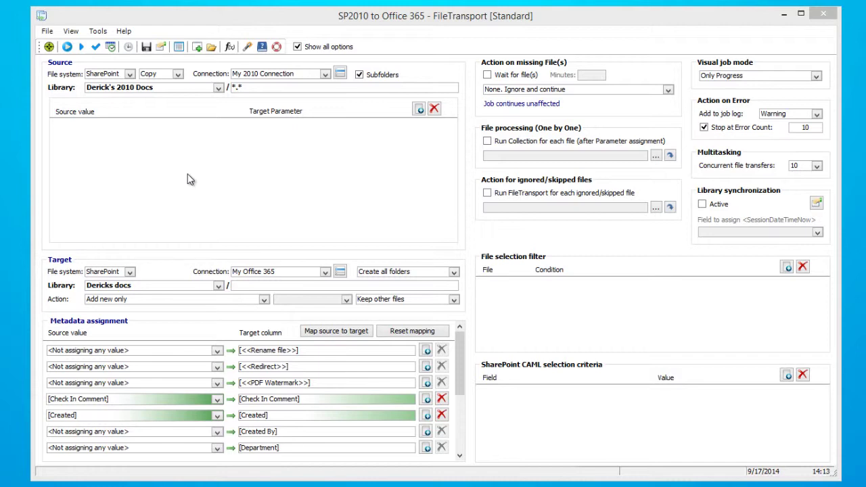
left_click(110, 48)
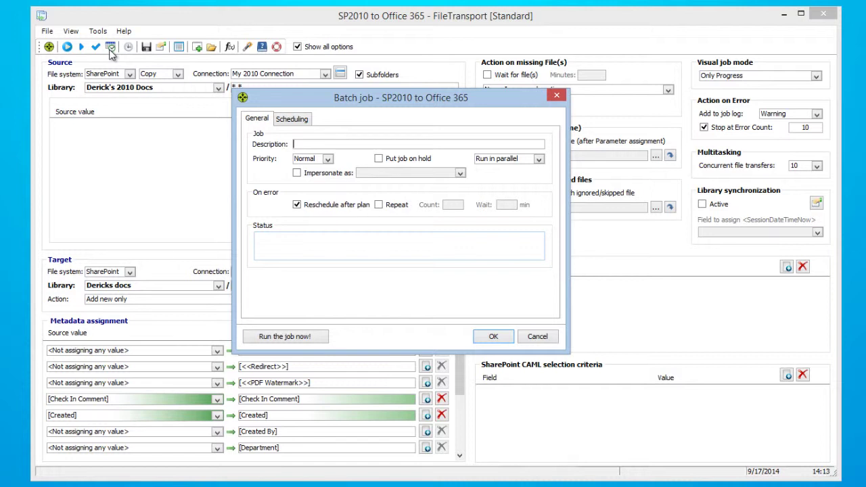
type("SP2010 to O365")
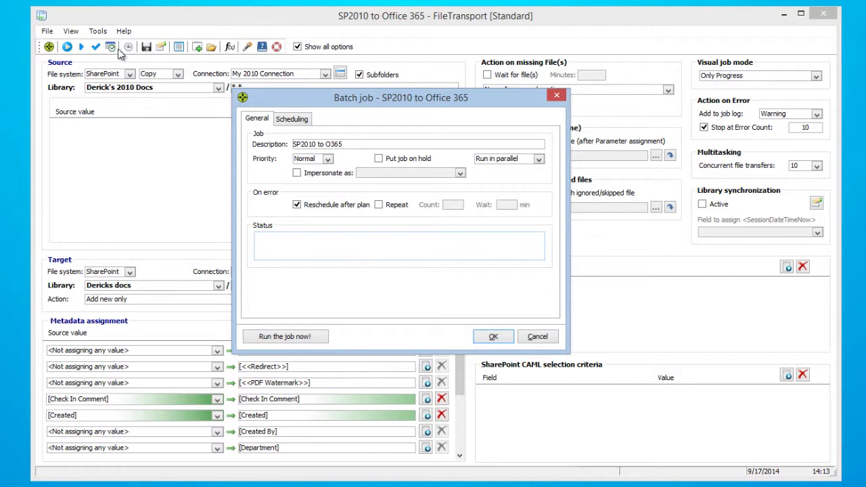
Schedule the batch job daily, starting 09/18/2014, with repetition every 60 minutes in the period 00:00 to 23:59
left_click(288, 120)
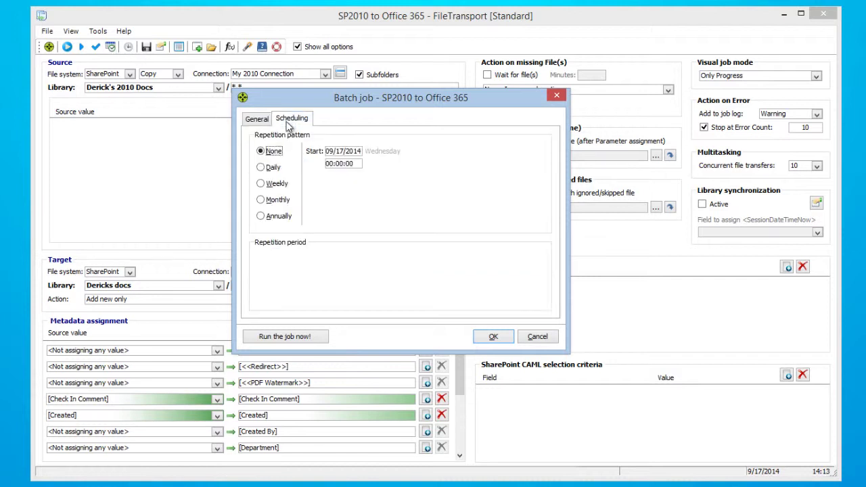
left_click(262, 167)
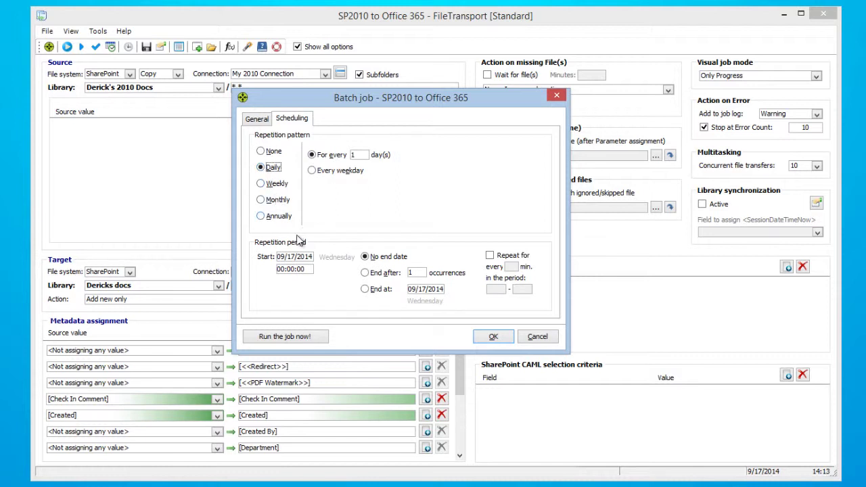
left_click(312, 259)
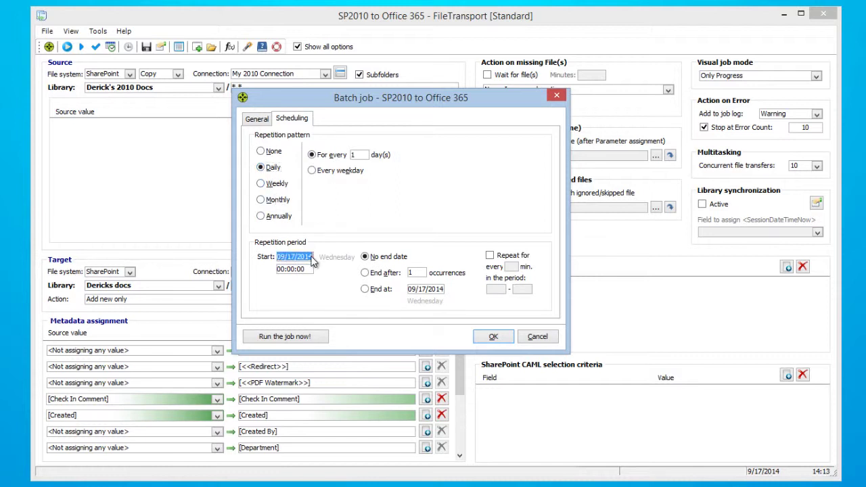
key("Delete")
type("09/18/2014")
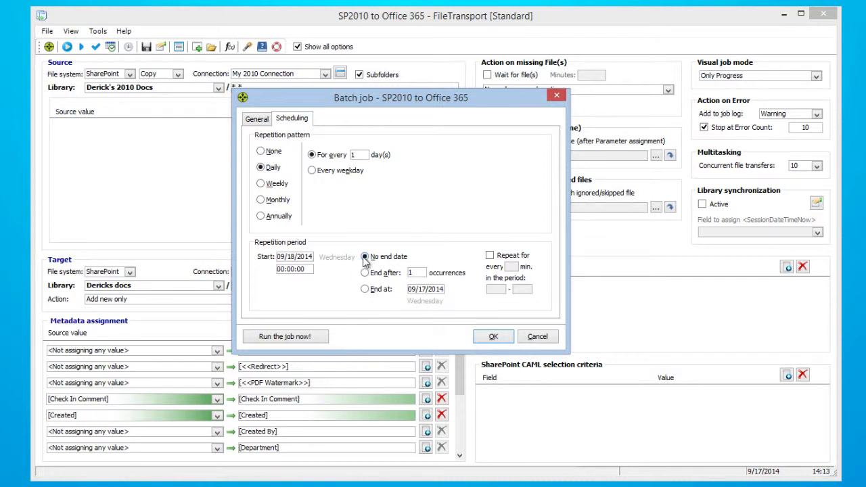
left_click(490, 256)
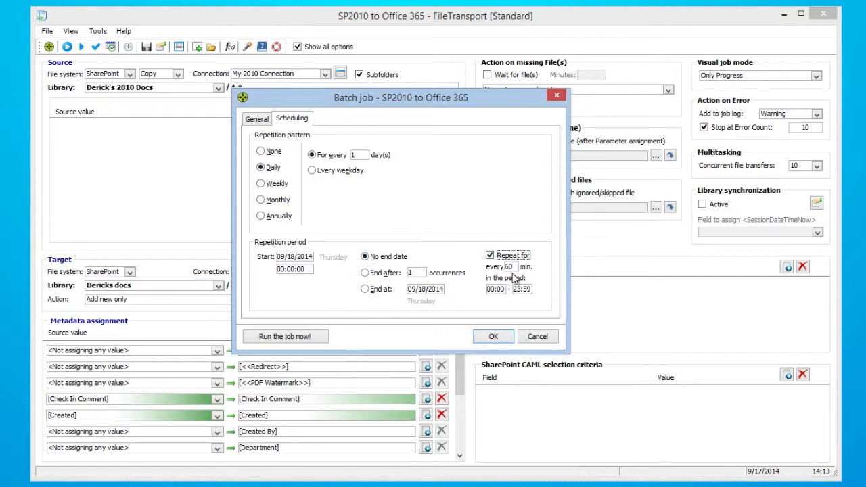
Order the scheduled job, start the Batch Server on this computer, and bring its window into view before returning to the component
left_click(494, 336)
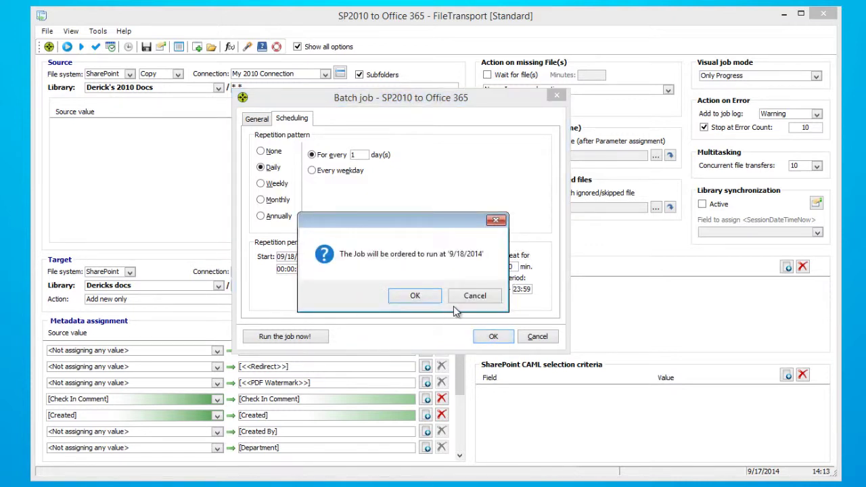
left_click(433, 299)
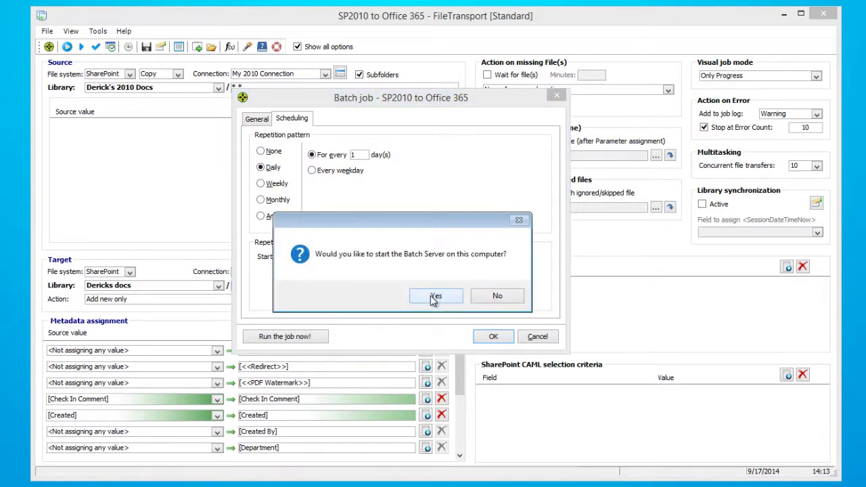
left_click(434, 298)
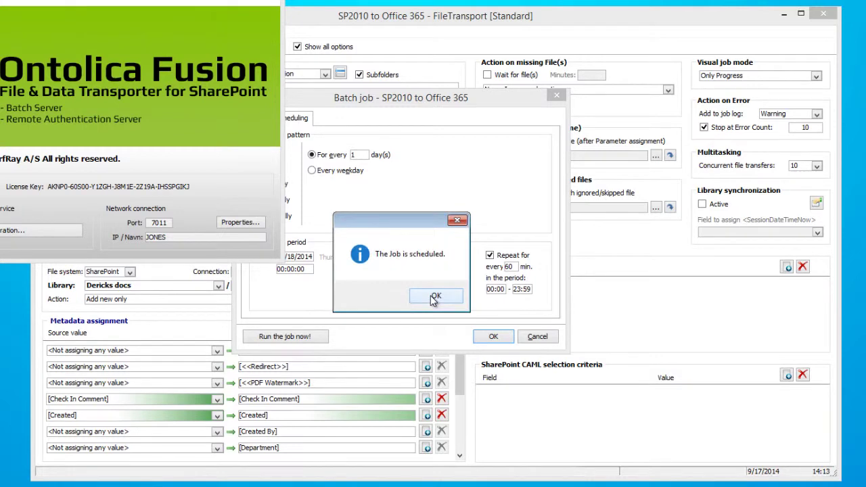
left_click(434, 298)
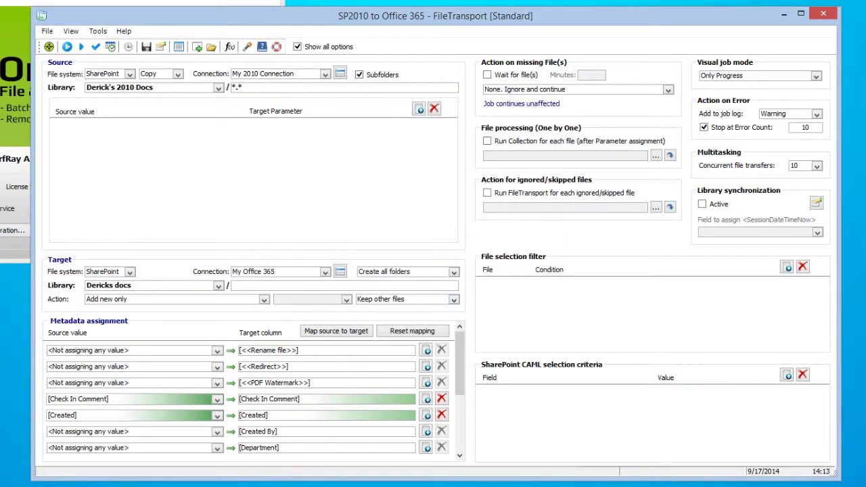
left_click_drag(234, 24, 461, 115)
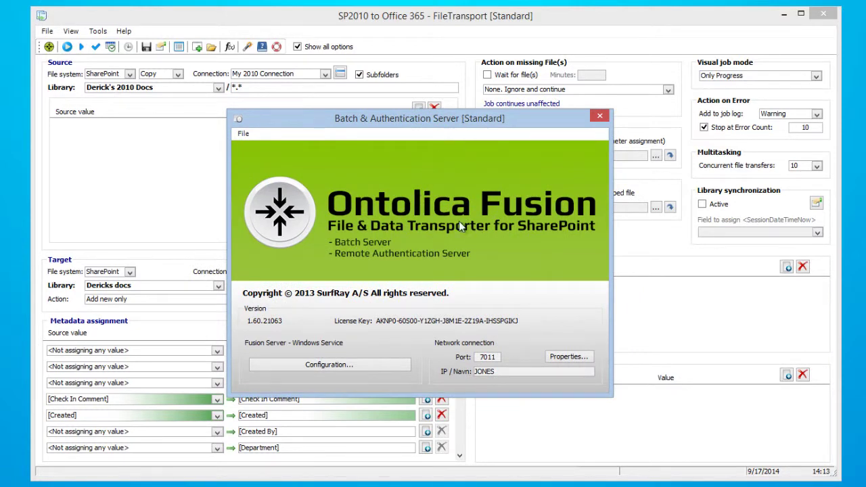
left_click(202, 184)
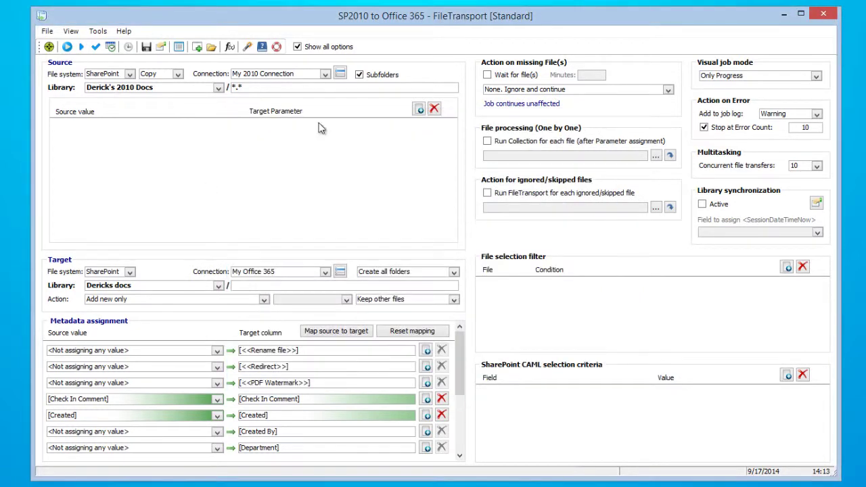
Check the scheduled SP2010 to Office 365 job among the parallel jobs in the Control Panel's batch job monitor
left_click(782, 14)
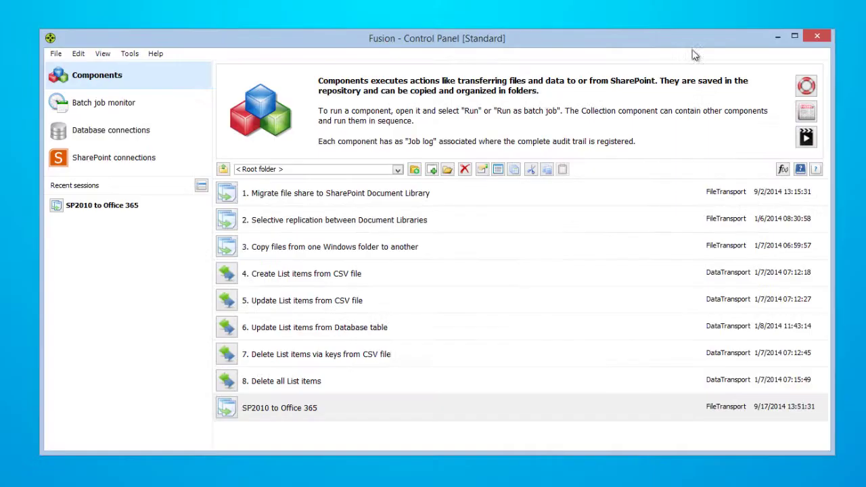
left_click(158, 105)
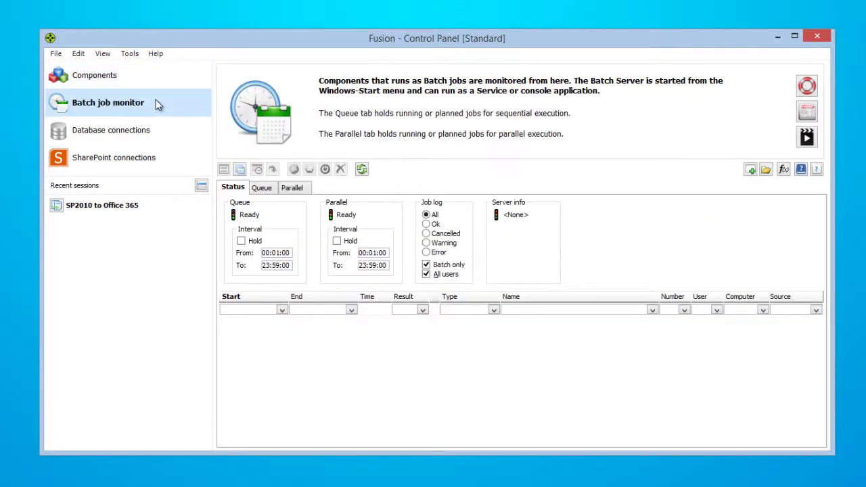
left_click(293, 189)
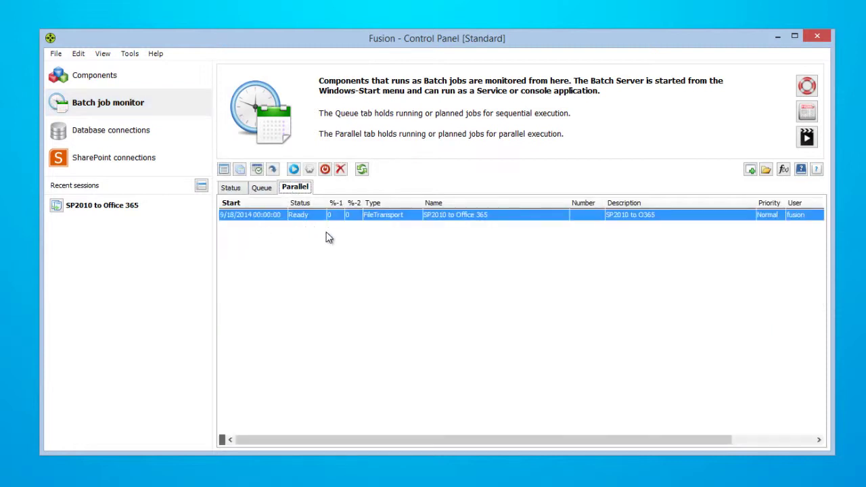